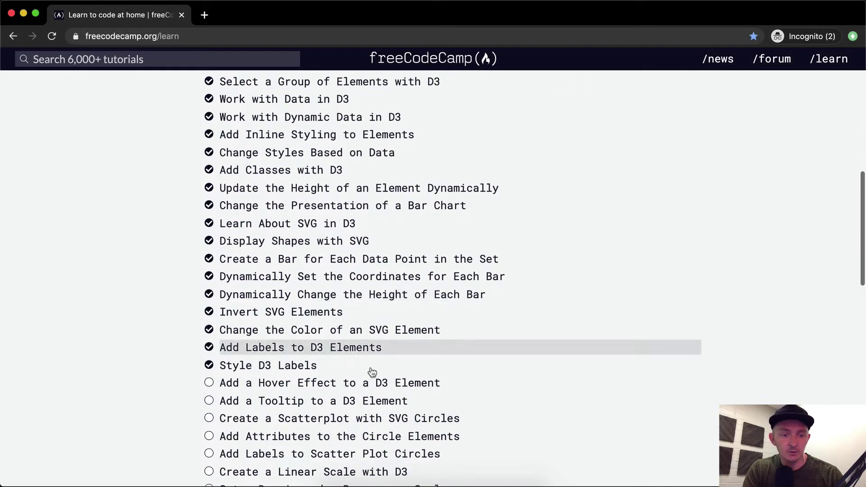
Open the 'Add a Hover Effect to a D3 Element' challenge from the D3 lesson list
click(369, 387)
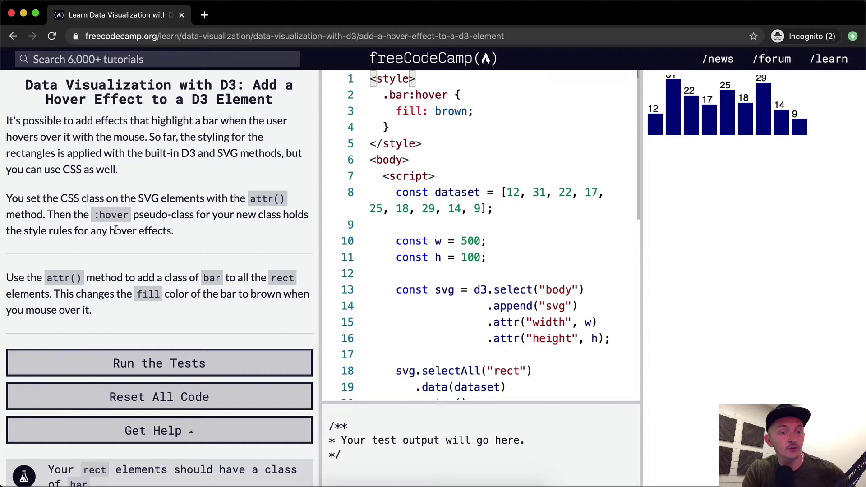
scroll(148, 245, down, 1)
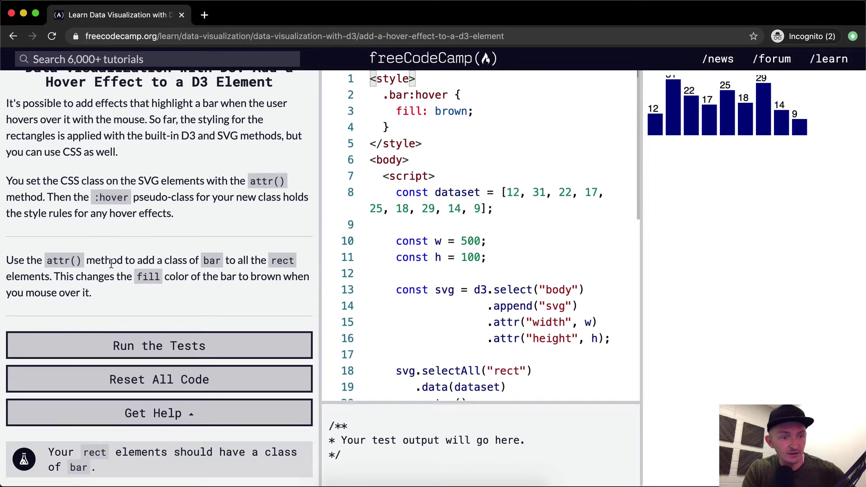
Narrow the instructions pane to widen the editor and review the bar:hover style rule
drag(318, 257, 215, 257)
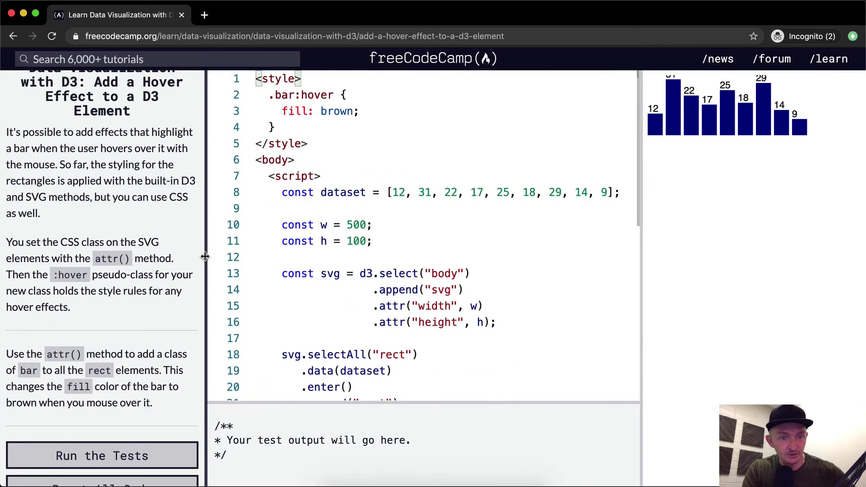
scroll(325, 303, down, 2)
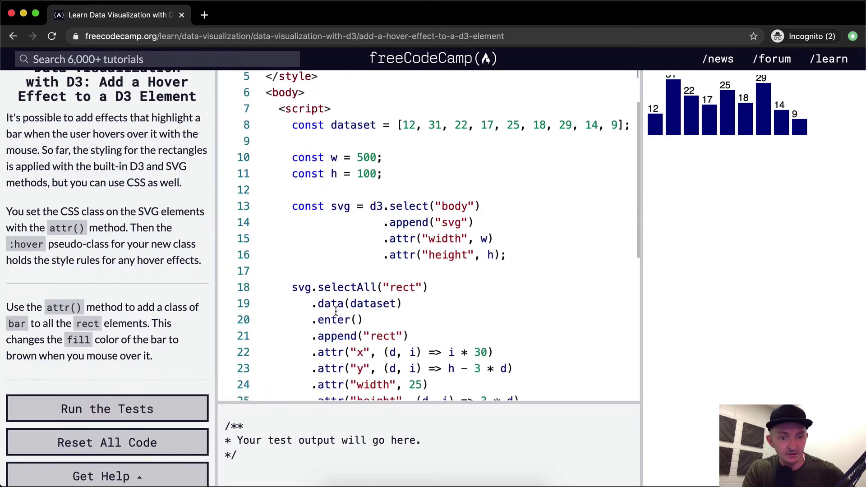
scroll(335, 308, down, 5)
scroll(335, 312, up, 1)
scroll(336, 311, up, 1)
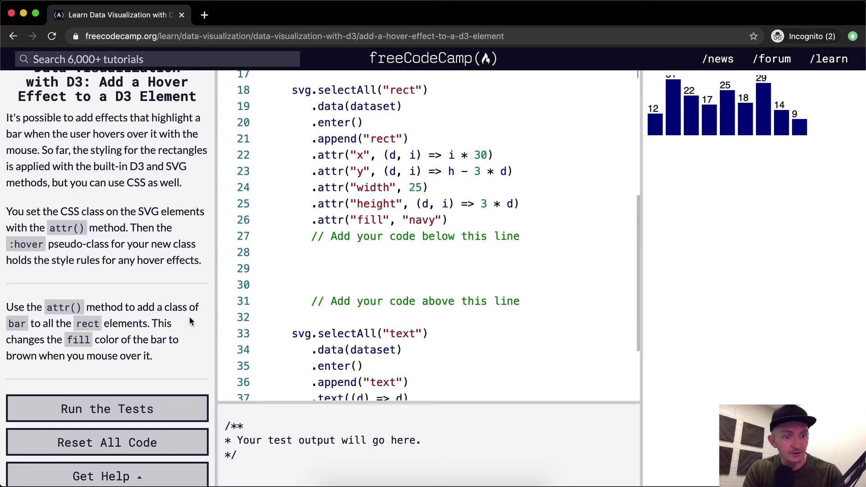
scroll(369, 235, up, 5)
scroll(369, 234, up, 1)
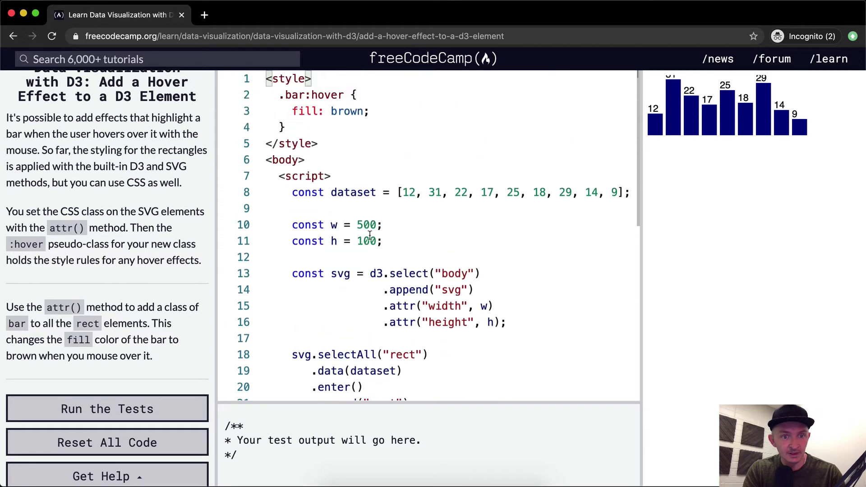
drag(285, 95, 345, 95)
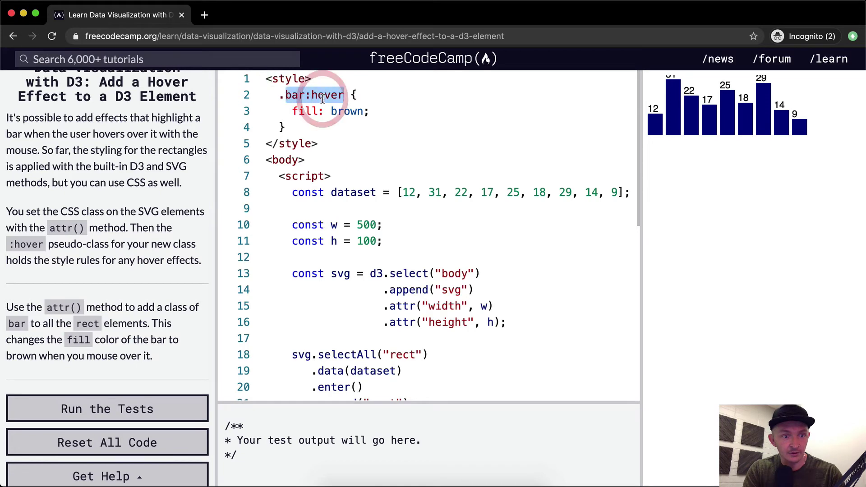
scroll(168, 286, down, 2)
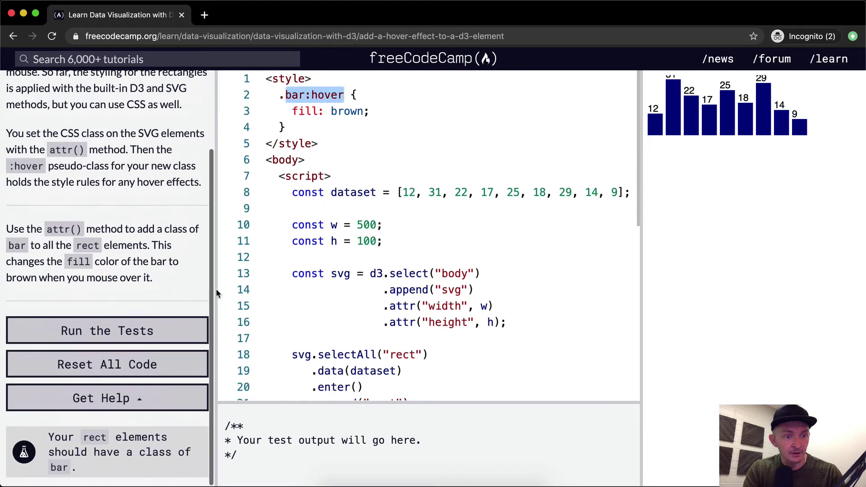
scroll(369, 284, down, 3)
scroll(369, 284, down, 3)
scroll(369, 285, down, 1)
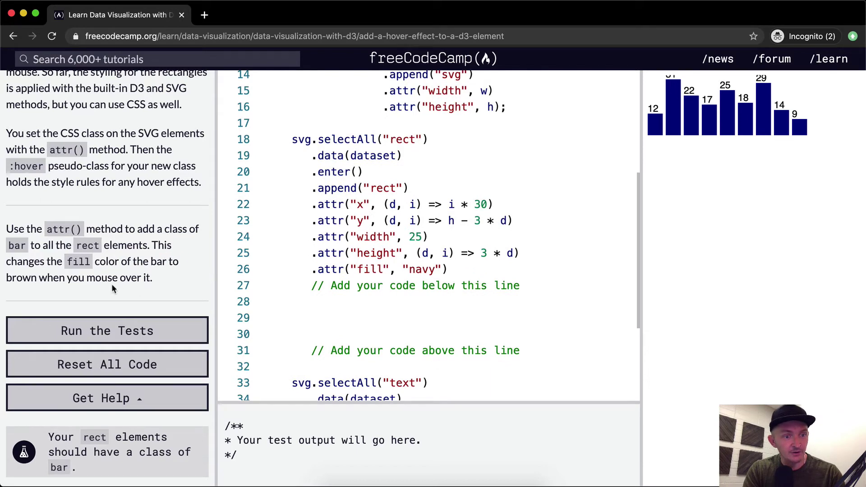
Edit line 29 so the rects get .attr("class", "bar") instead of bar:hover
click(386, 316)
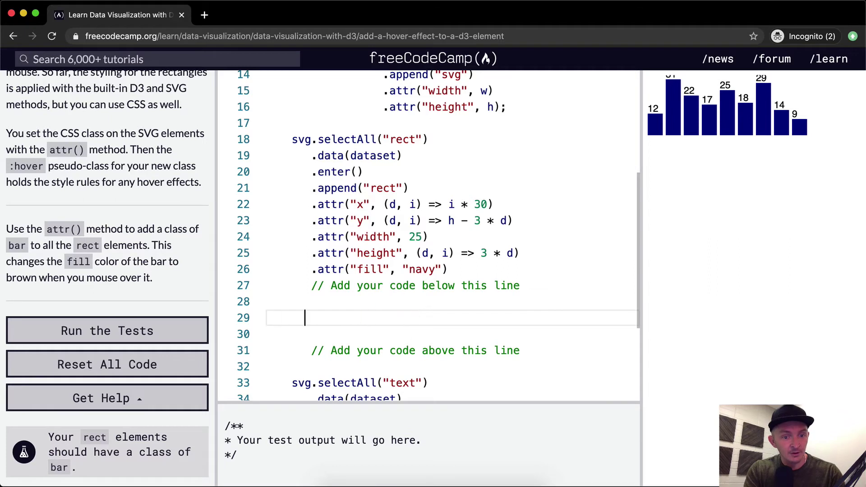
text(.att)
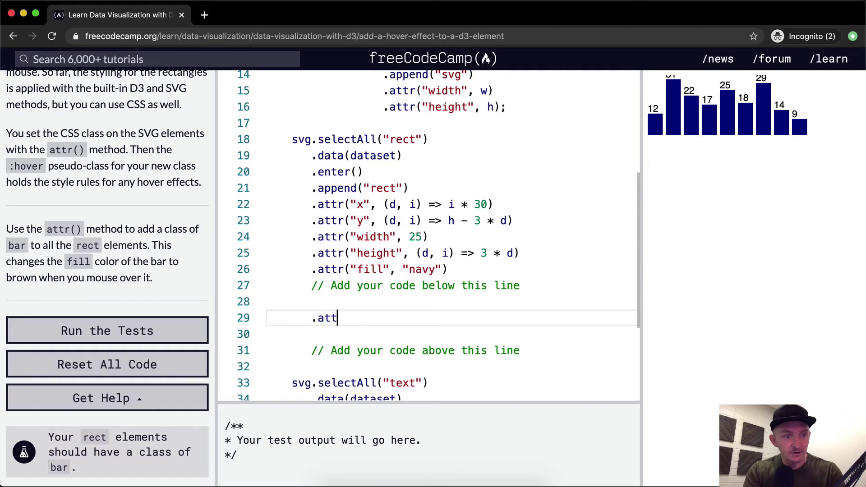
text(r)
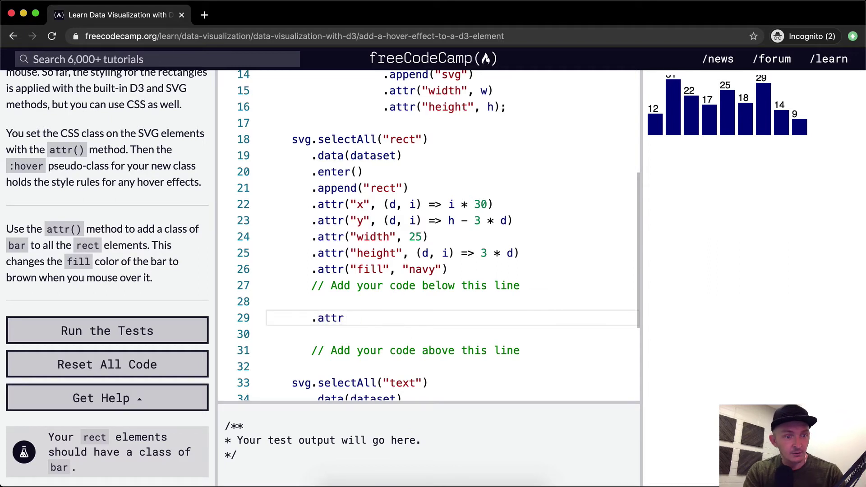
text(("bar:hover)
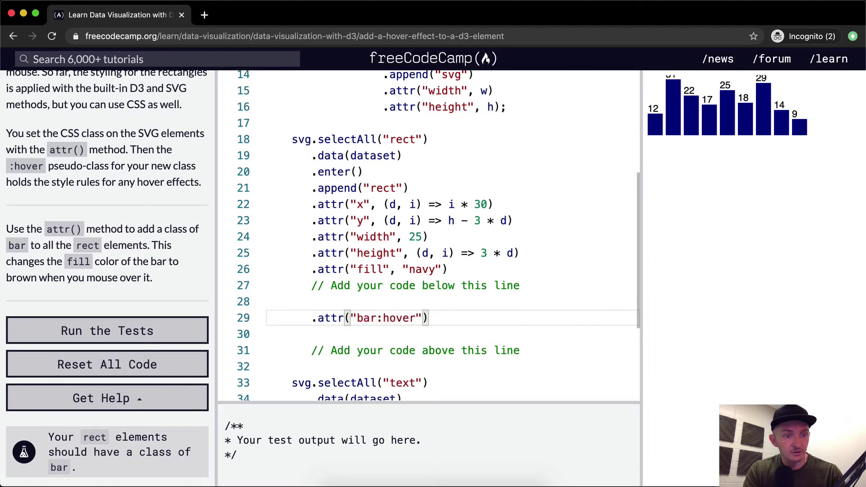
key(Left)
key(Left)
key(Left)
click(351, 318)
text("cl)
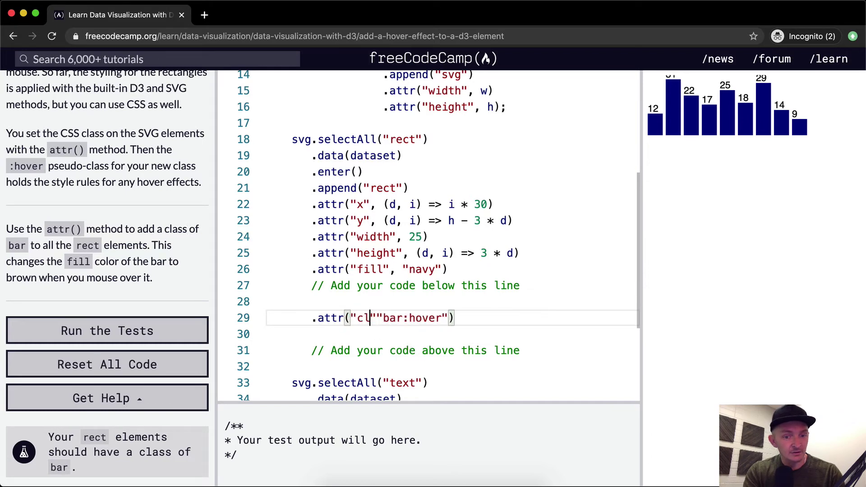
text(ass",)
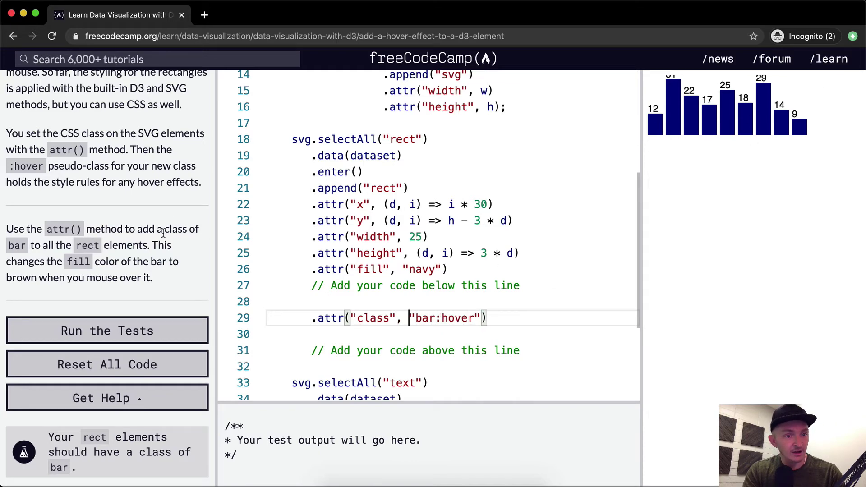
double_click(459, 317)
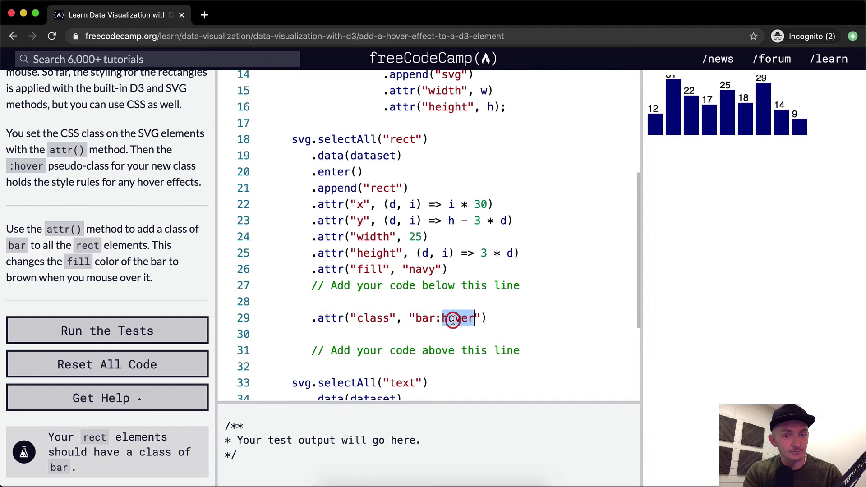
key(BackSpace)
key(BackSpace)
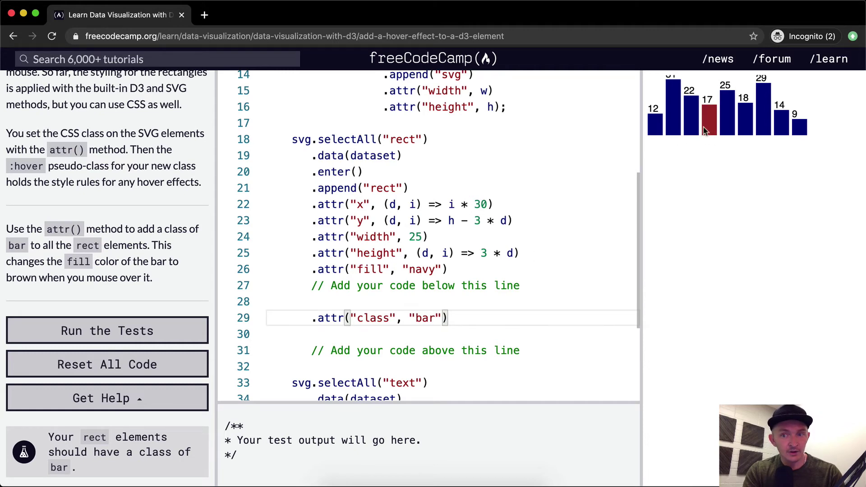
click(493, 324)
text(;)
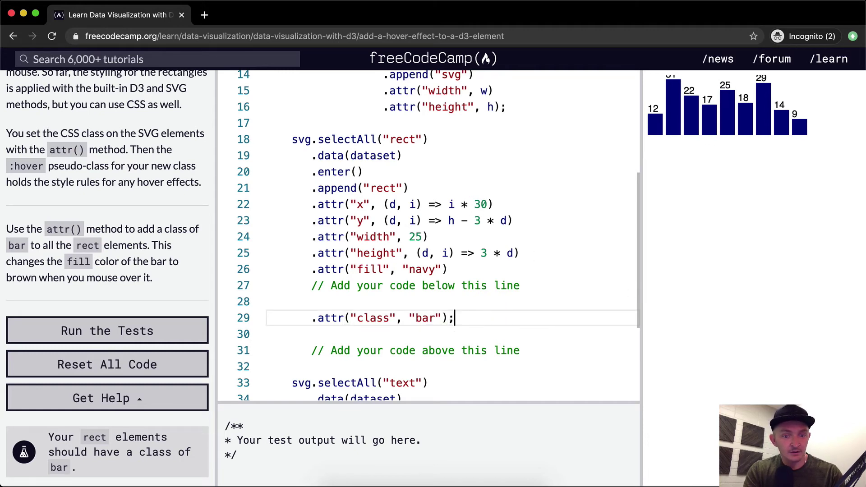
Pass the tests, close the success message, and delete the 'Add your code below' comment
click(132, 331)
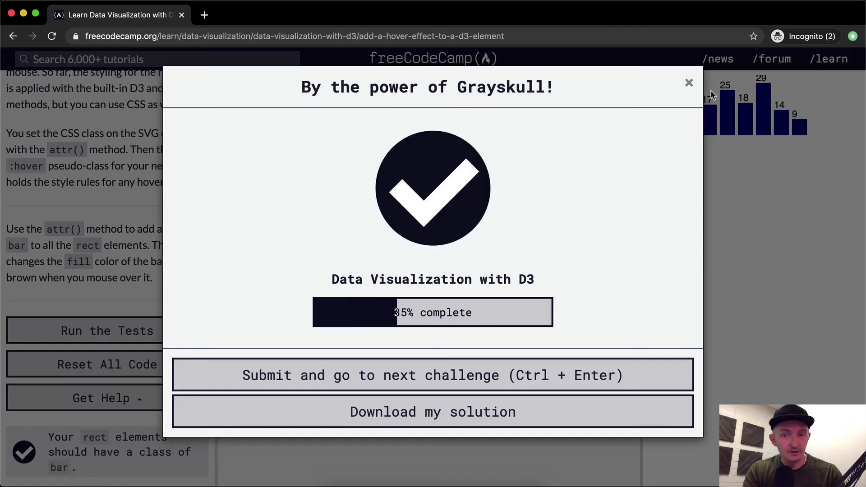
click(690, 84)
click(438, 301)
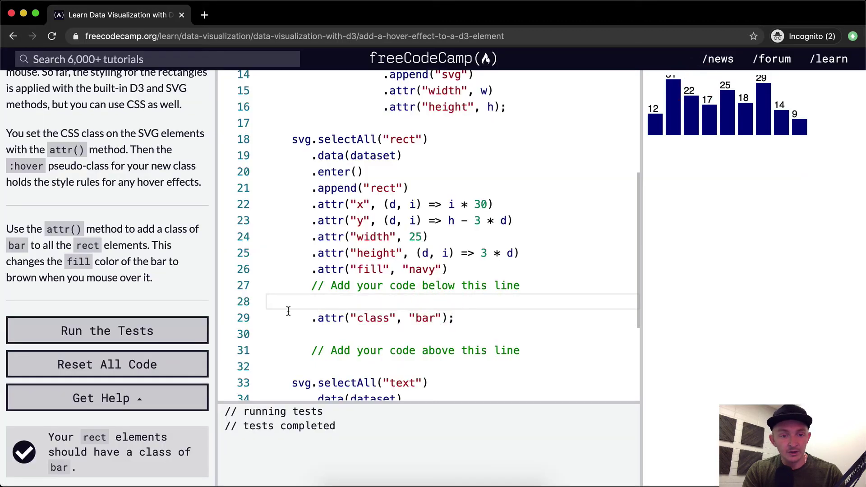
drag(266, 302, 564, 263)
key(BackSpace)
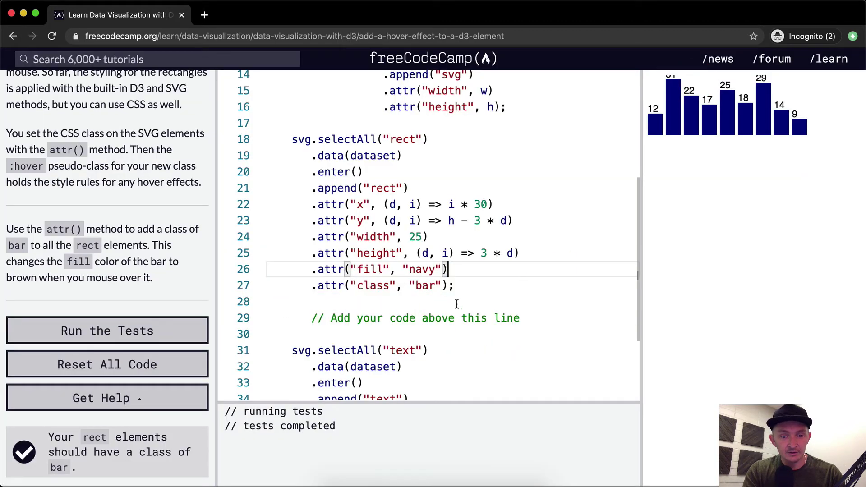
Delete the 'above this line' comment so .attr("class", "bar") follows the fill line
drag(539, 318, 550, 289)
key(BackSpace)
click(420, 304)
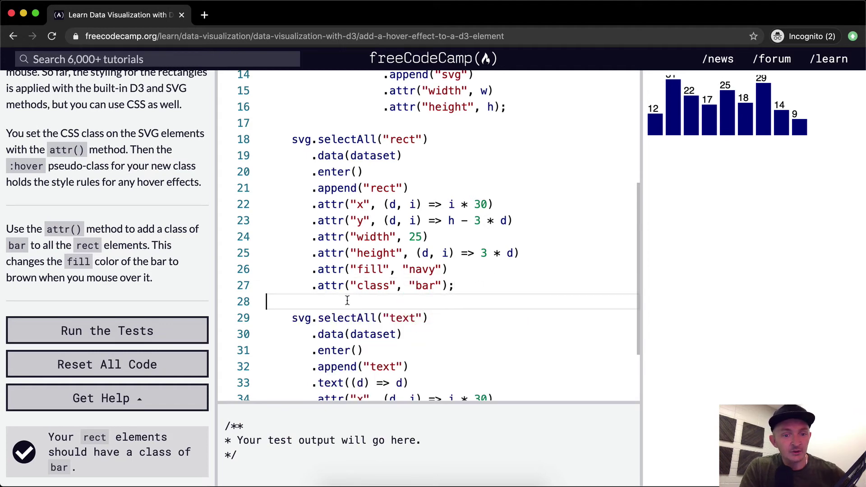
double_click(377, 285)
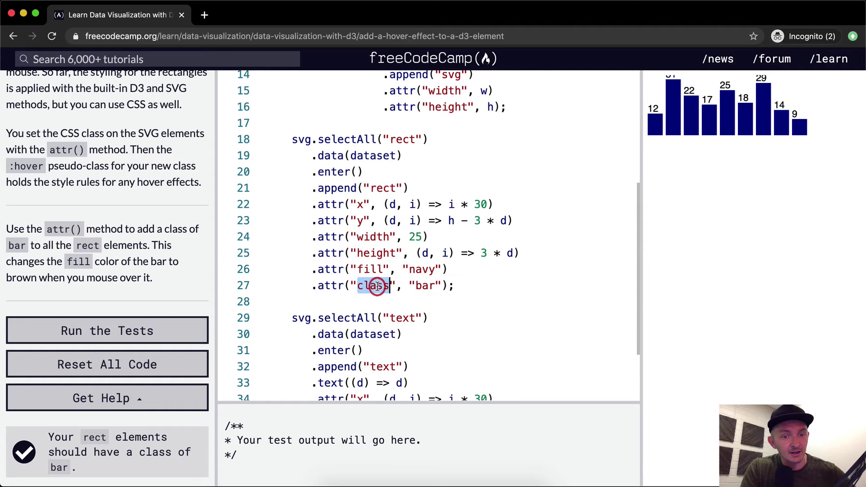
click(427, 285)
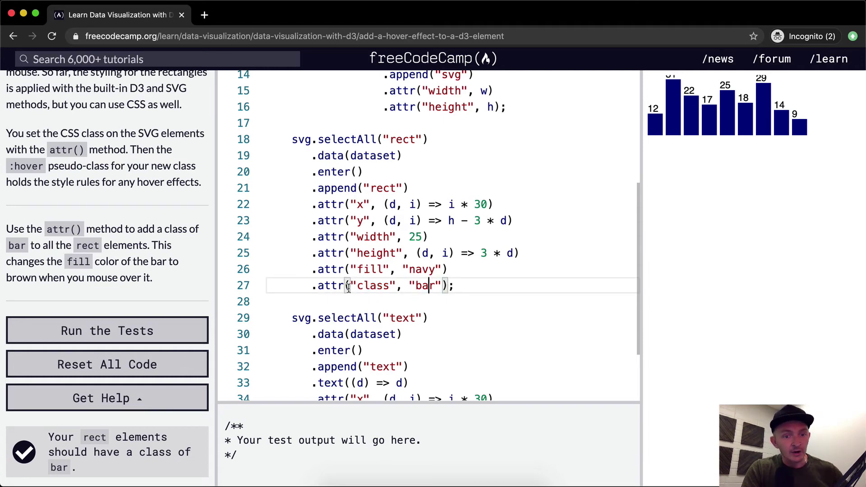
Inspect a bar in DevTools and review its .bar:hover fill: brown rule
right_click(695, 127)
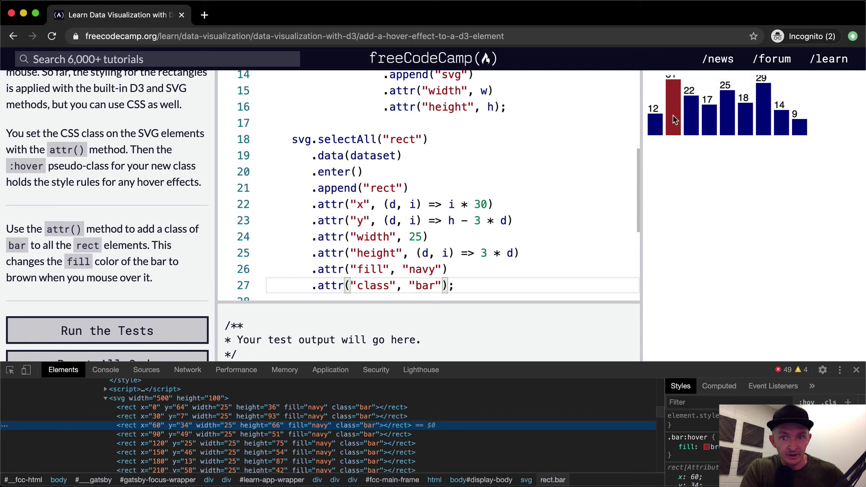
scroll(516, 197, up, 3)
scroll(449, 190, up, 4)
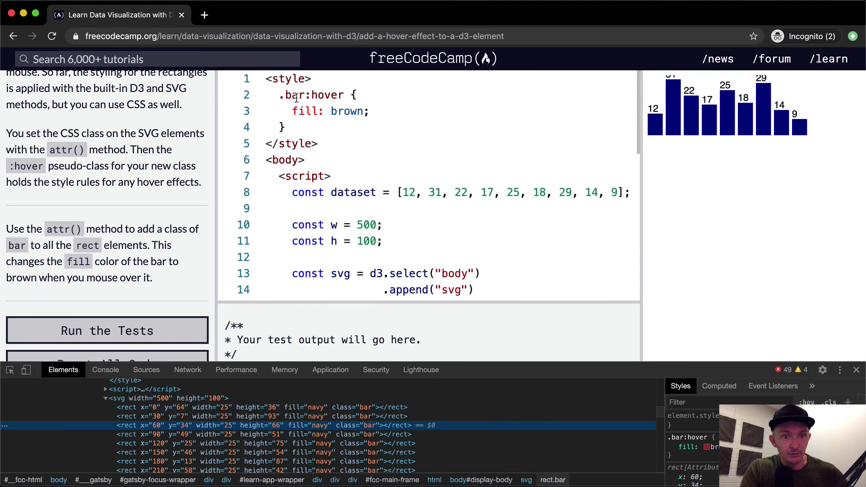
drag(287, 95, 358, 94)
click(357, 95)
drag(292, 111, 367, 112)
click(329, 111)
Try a green hover fill, then undo it back to brown
double_click(345, 111)
text(g)
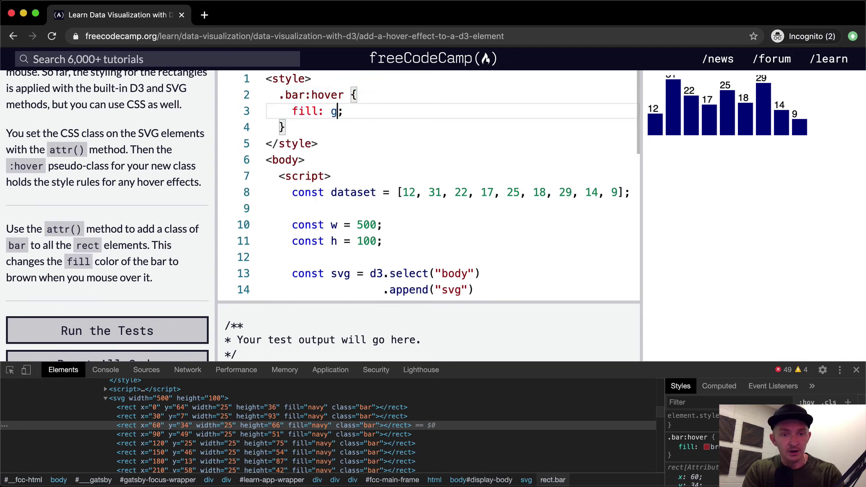
text(reen)
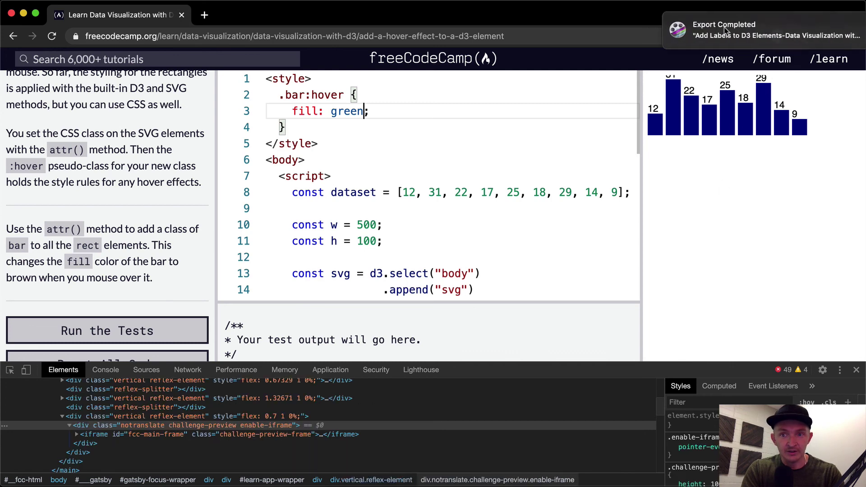
click(461, 112)
key(super+z)
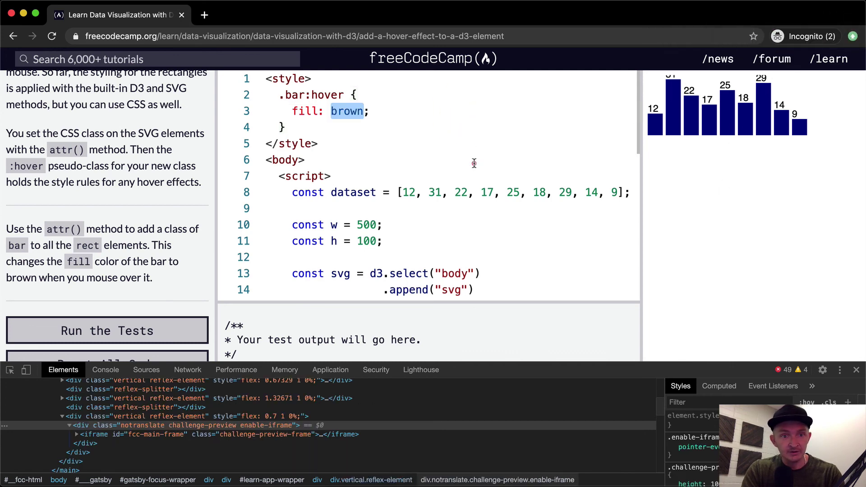
click(474, 163)
Close DevTools, pass the tests, and submit the challenge
click(857, 370)
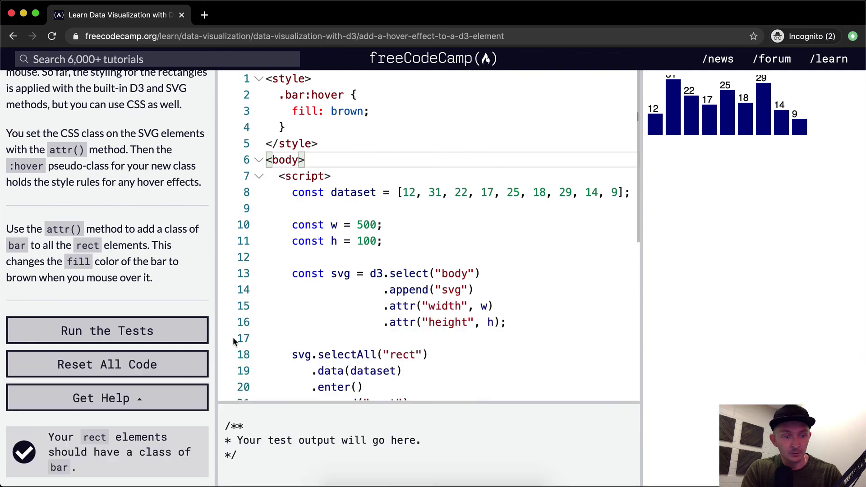
click(178, 331)
click(493, 368)
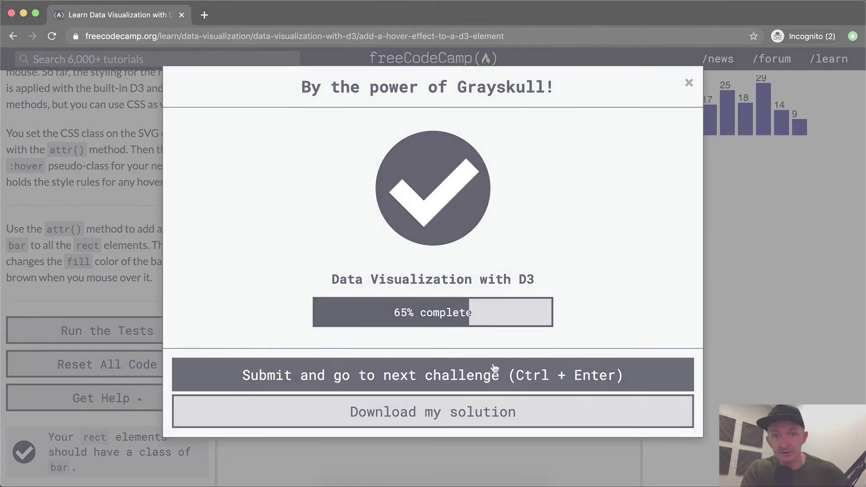